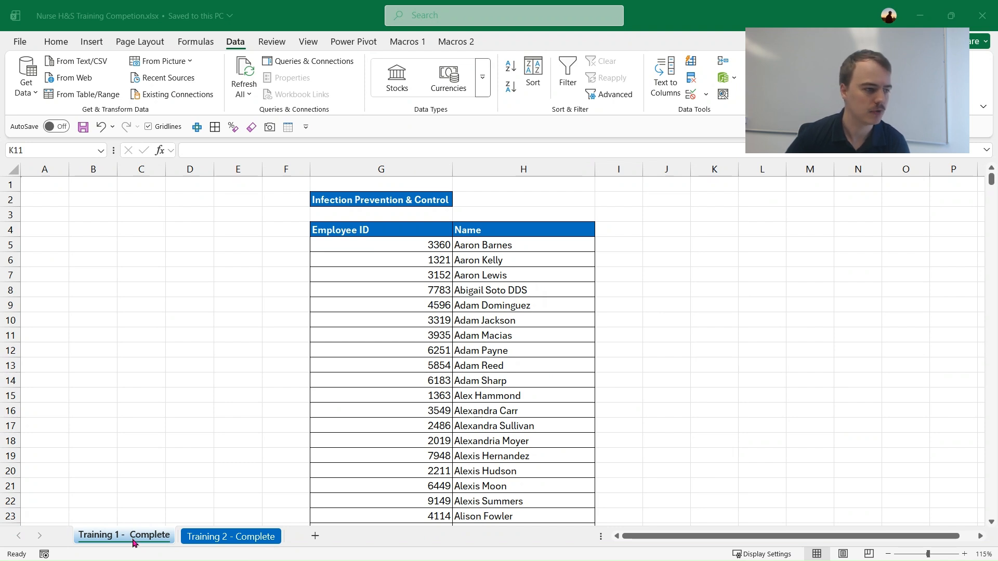
# Step: View the Training 1 and Training 2 completion sheets, and launch the Power Query Editor
pyautogui.click(211, 539)
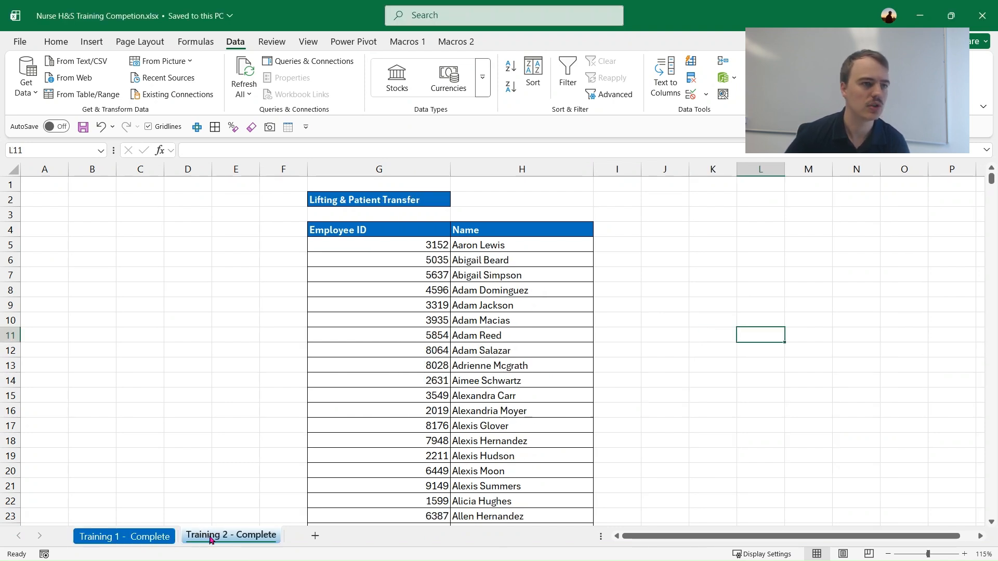
pyautogui.click(128, 537)
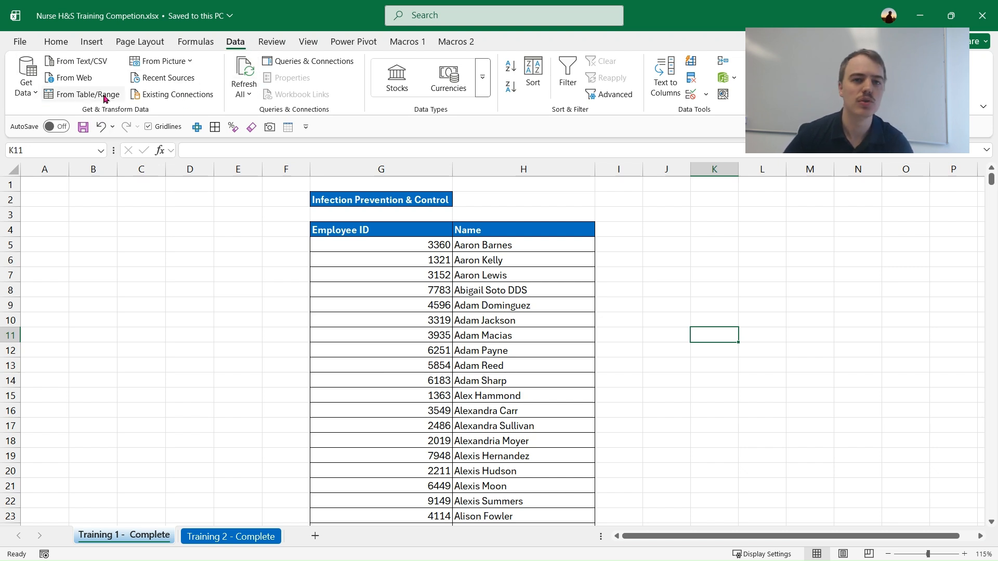
pyautogui.click(31, 94)
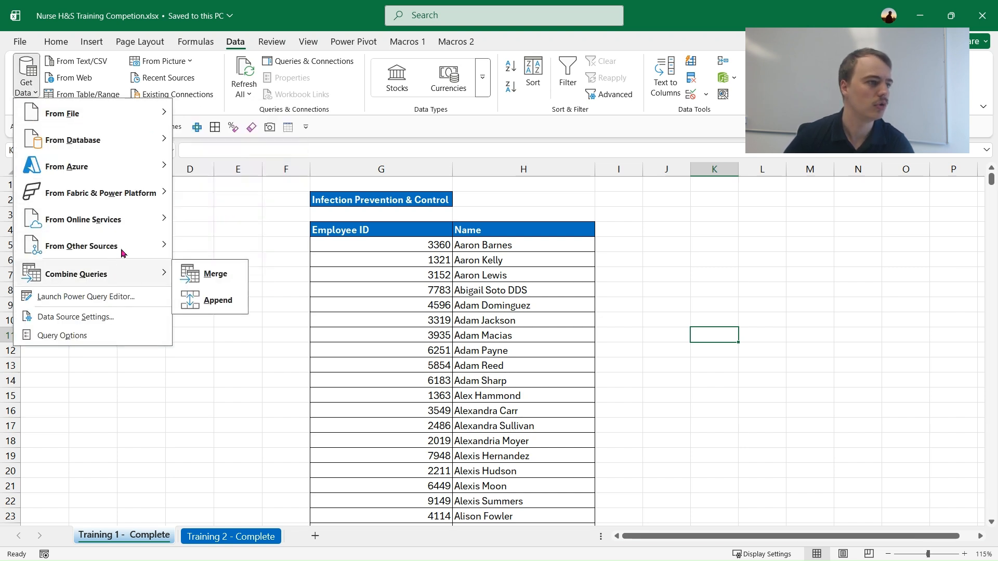
pyautogui.moveTo(123, 251)
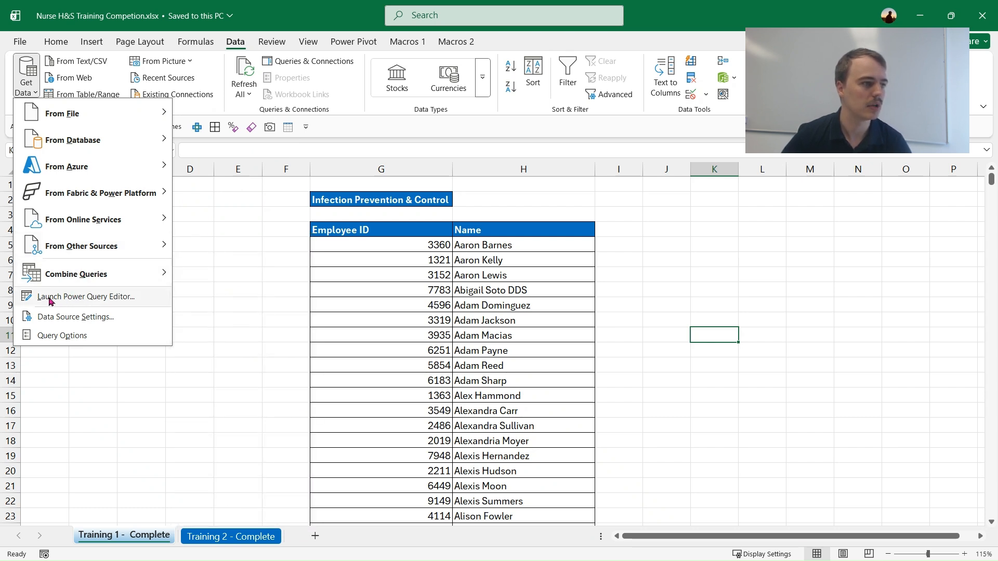
pyautogui.click(99, 298)
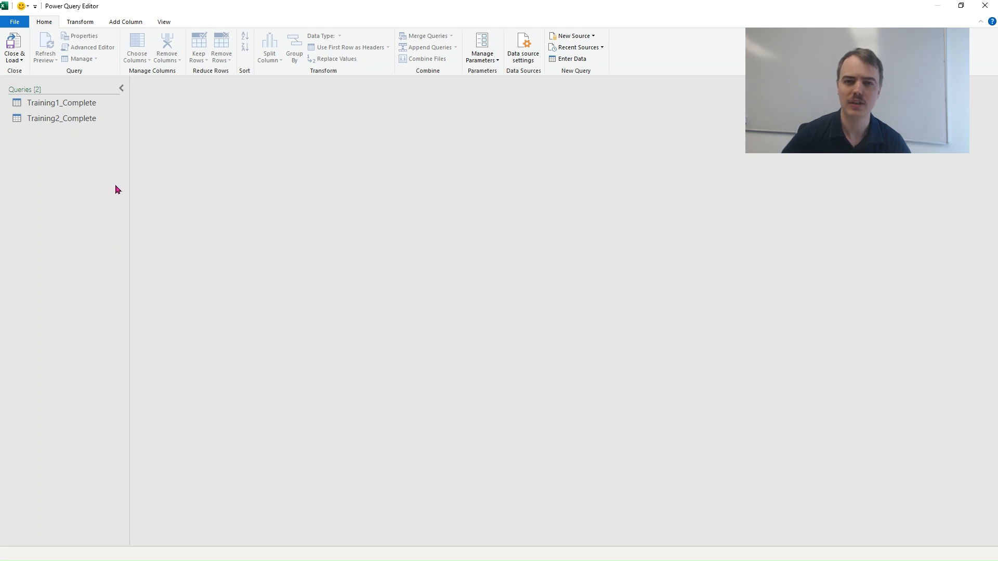
# Step: Preview the data in the Training1_Complete and Training2_Complete queries
pyautogui.click(77, 104)
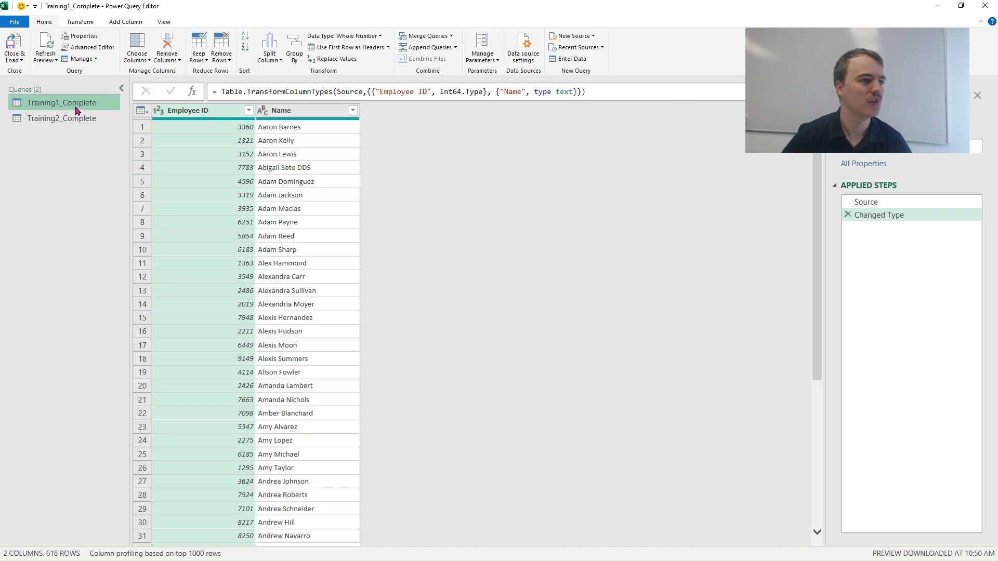
pyautogui.click(81, 120)
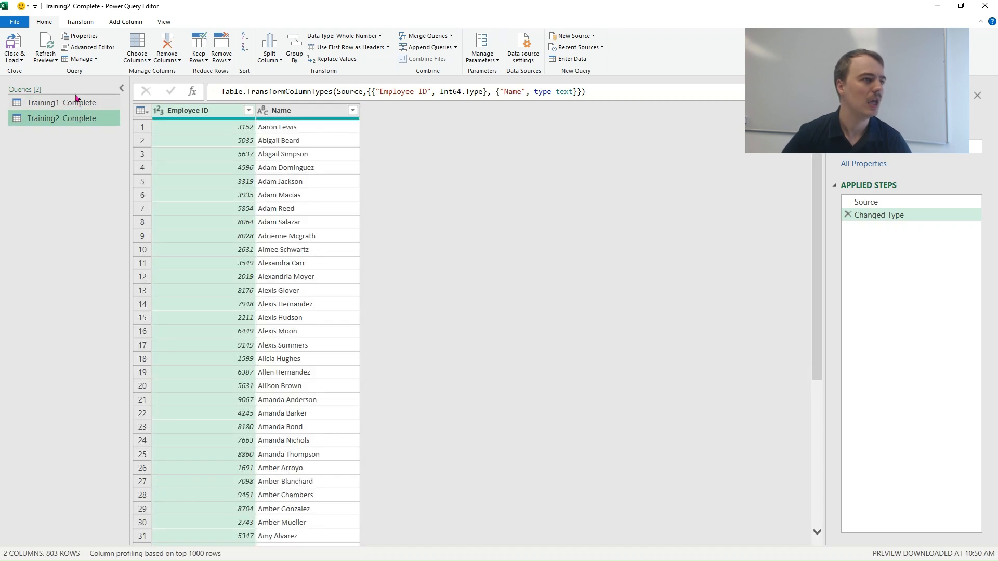
pyautogui.click(76, 103)
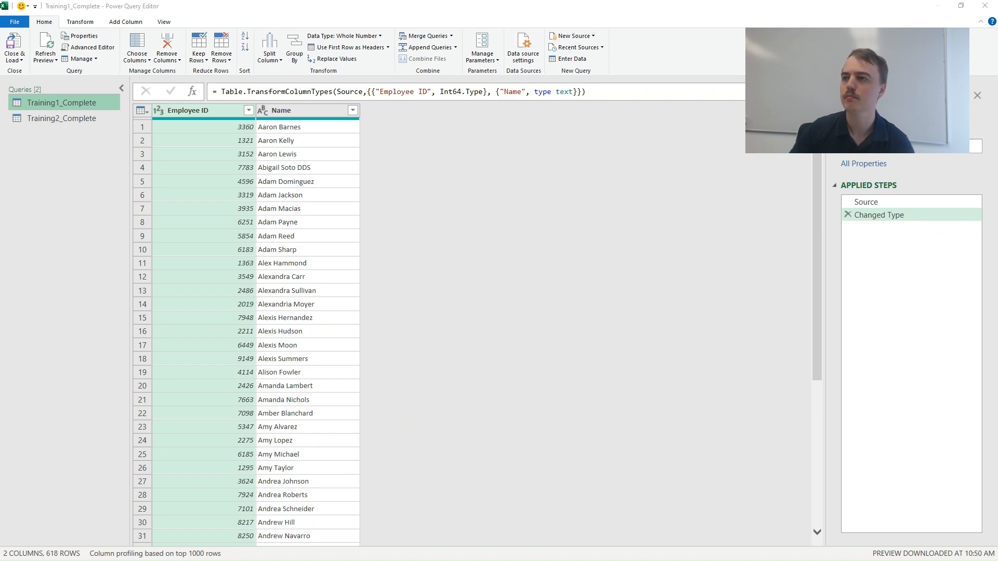
# Step: Consult the join diagrams in the PowerQuery Join Types.jpg image and close the image viewer
pyautogui.moveTo(997, 130); pyautogui.dragTo(409, 62)
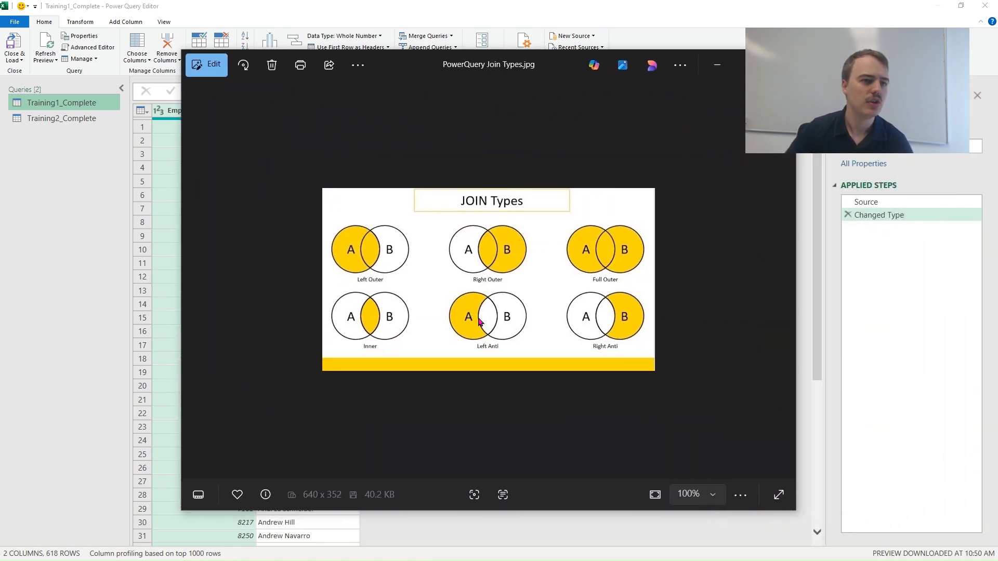
pyautogui.scroll(5, 479, 322)
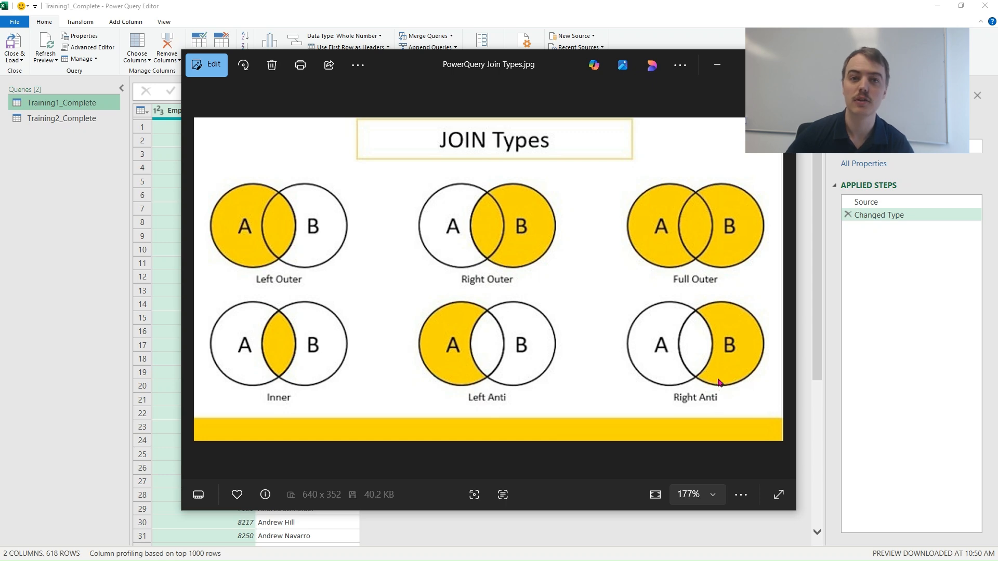
pyautogui.click(774, 64)
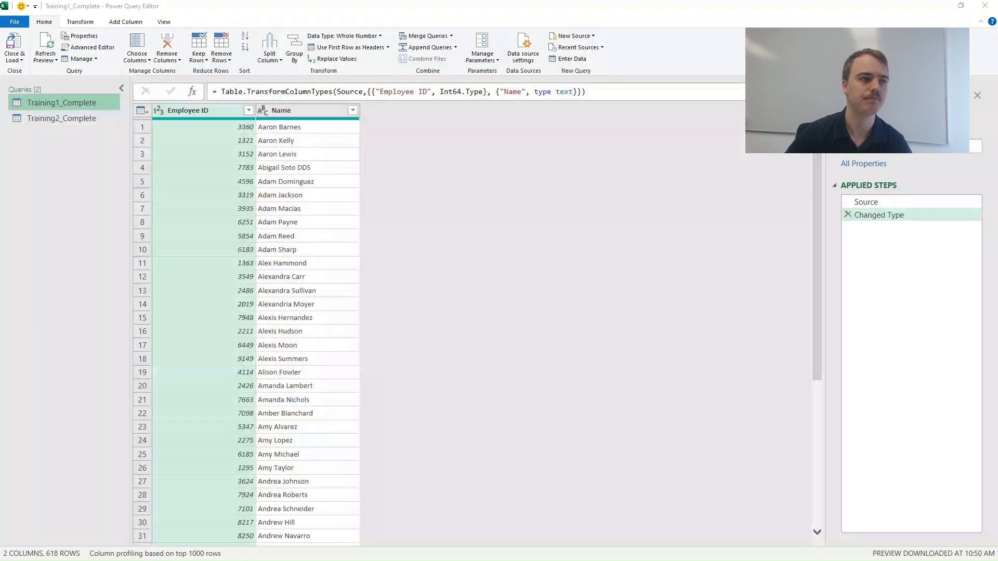
# Step: Merge Training1_Complete with Training2_Complete as a new query, matching on Employee ID with the Inner (only matching rows) join kind
pyautogui.click(62, 104)
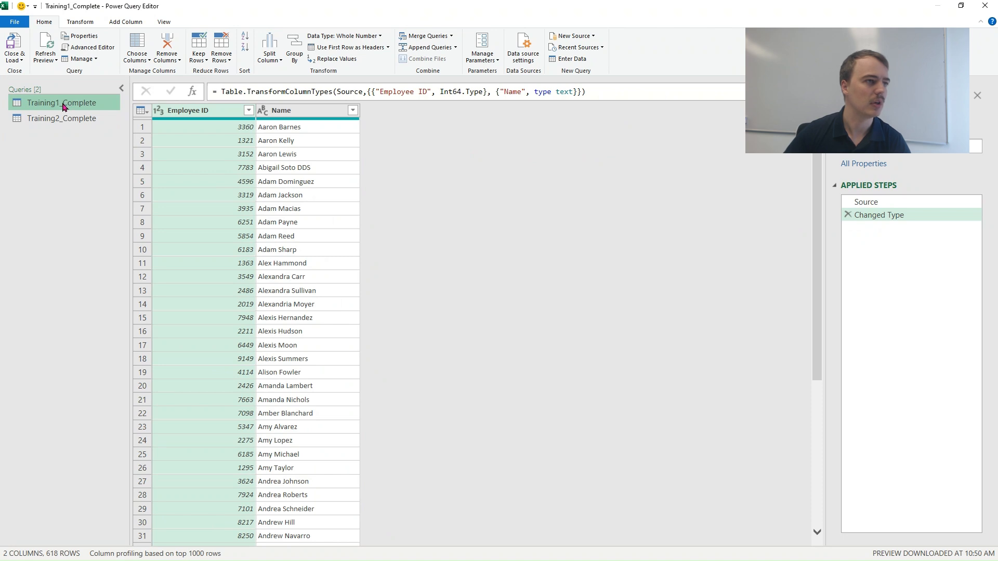
pyautogui.click(451, 35)
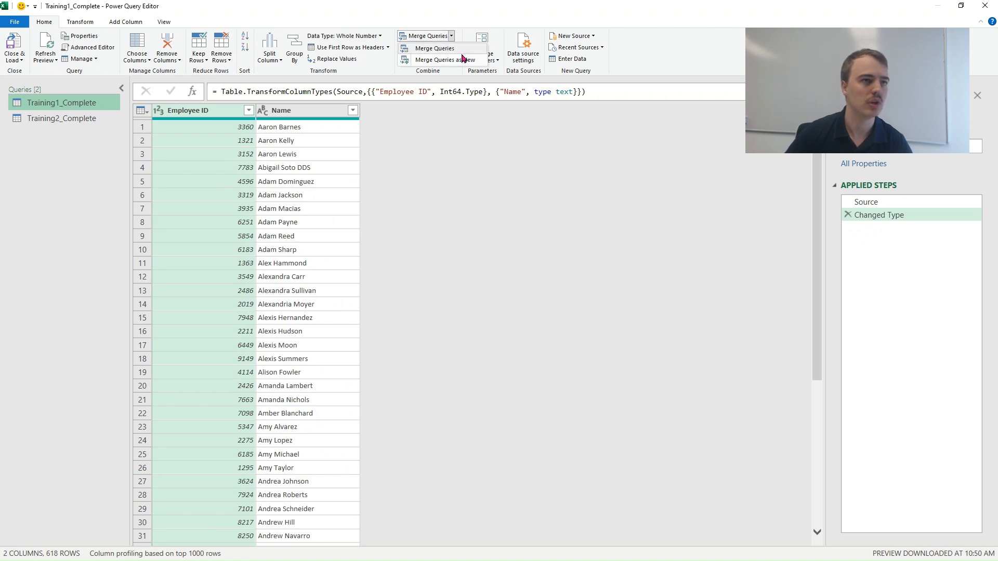
pyautogui.click(460, 60)
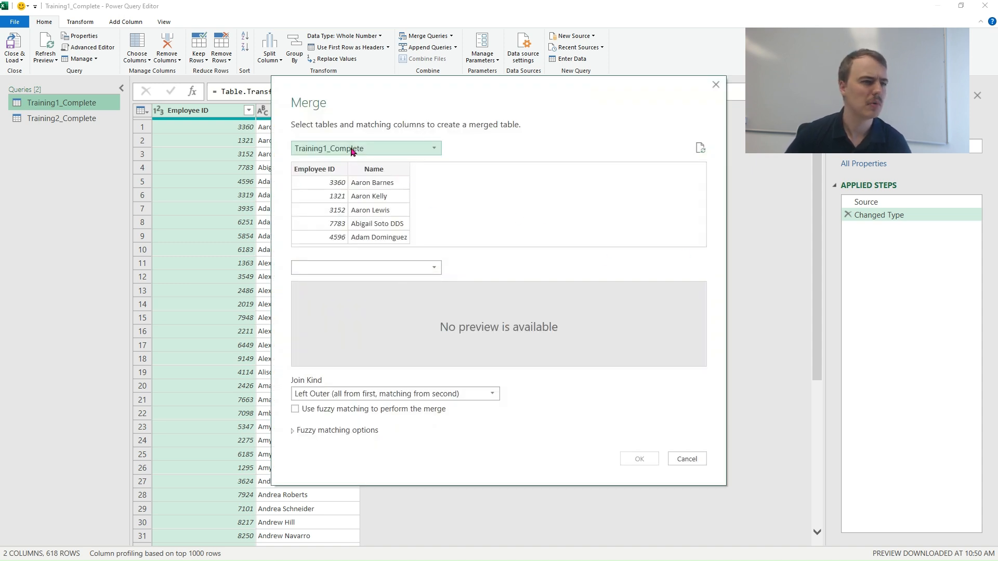
pyautogui.click(375, 267)
pyautogui.click(362, 296)
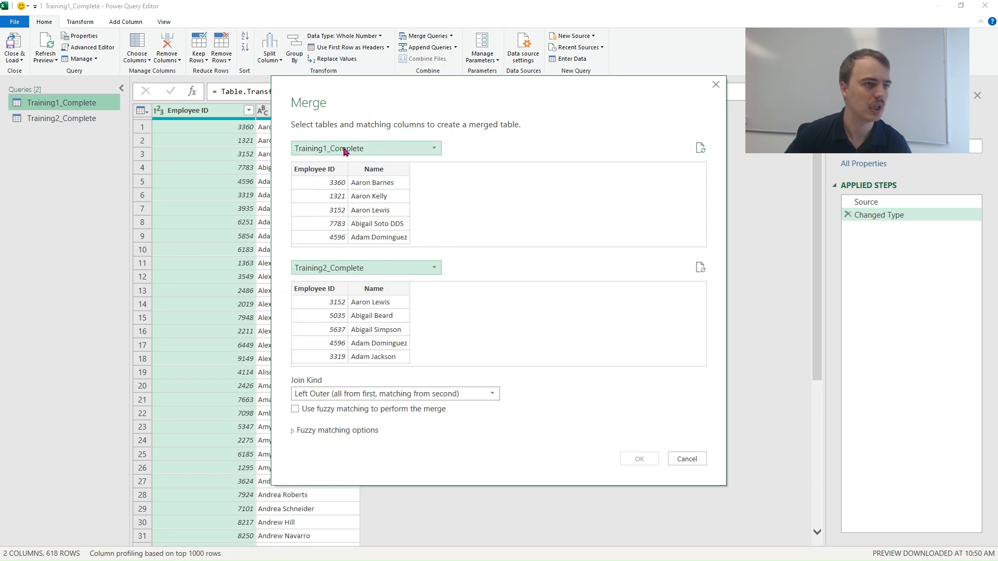
pyautogui.click(319, 169)
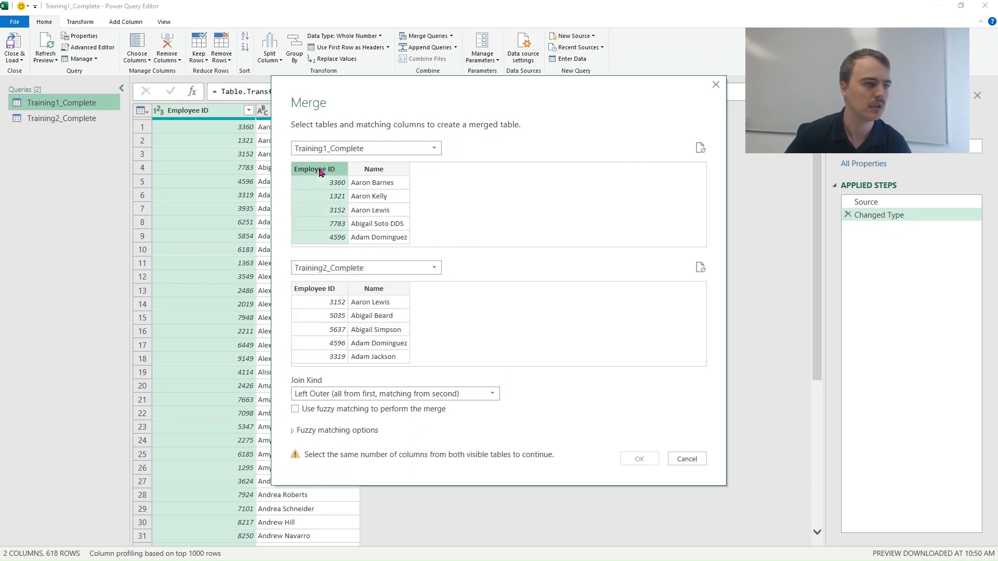
pyautogui.click(328, 289)
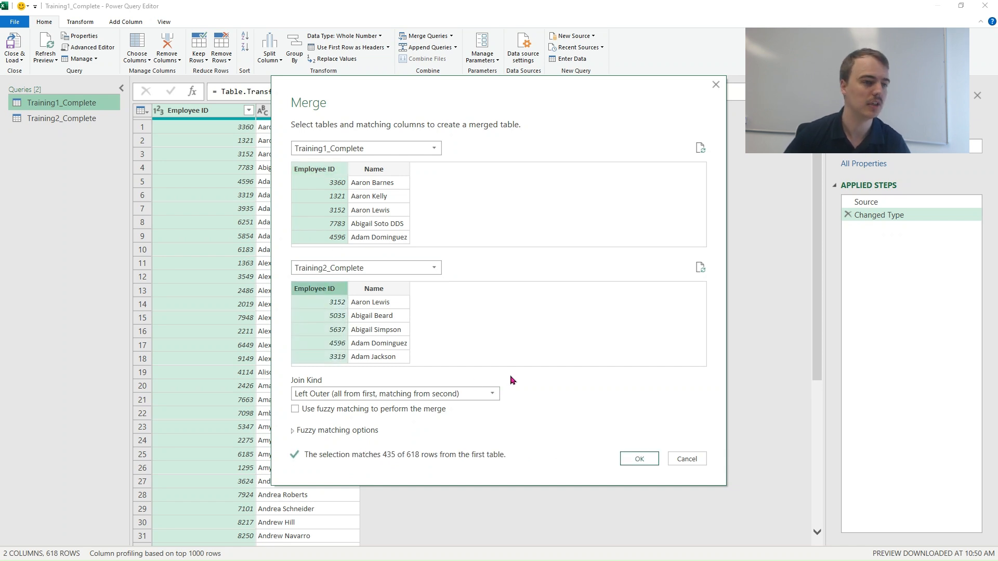
pyautogui.click(497, 397)
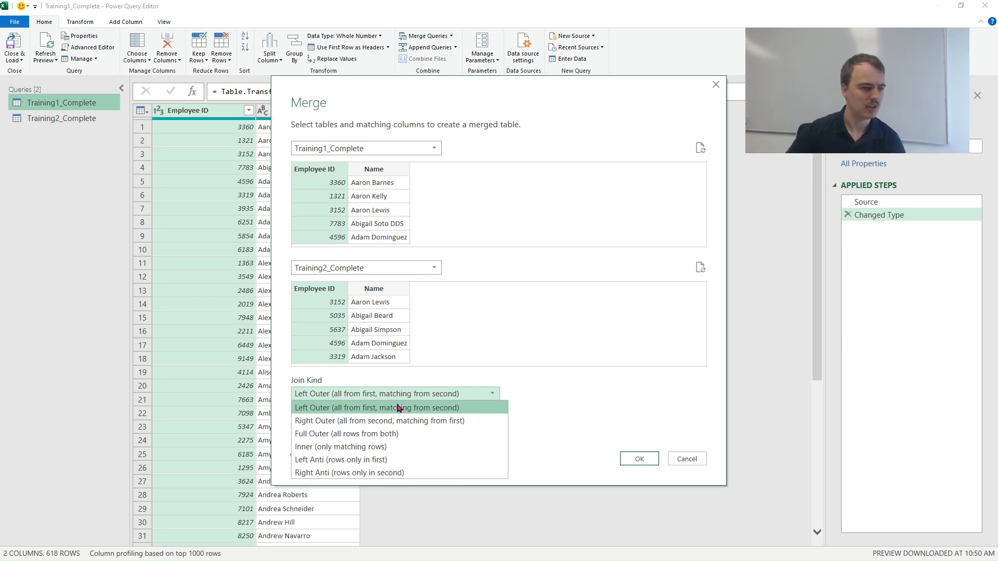
pyautogui.click(371, 451)
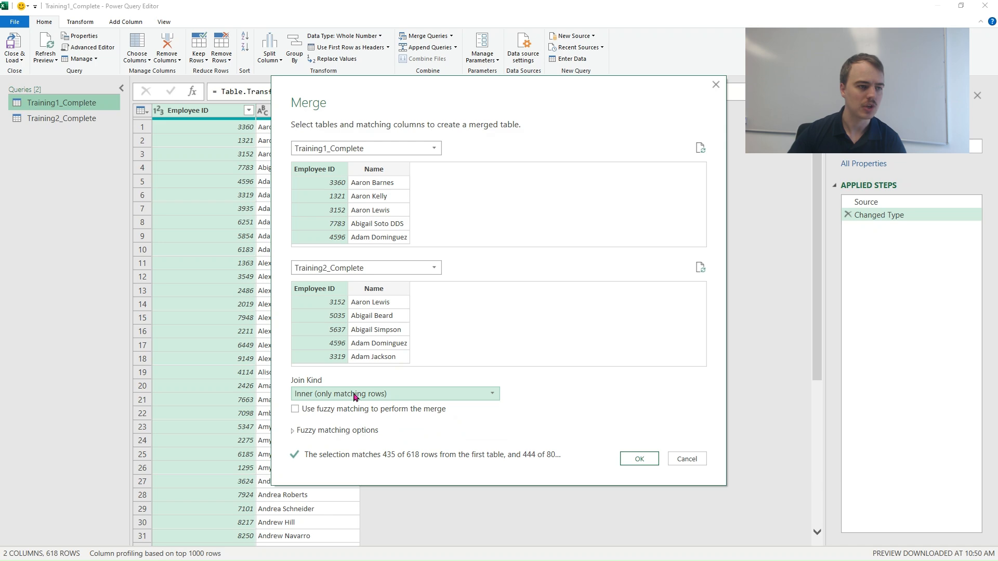
pyautogui.click(650, 460)
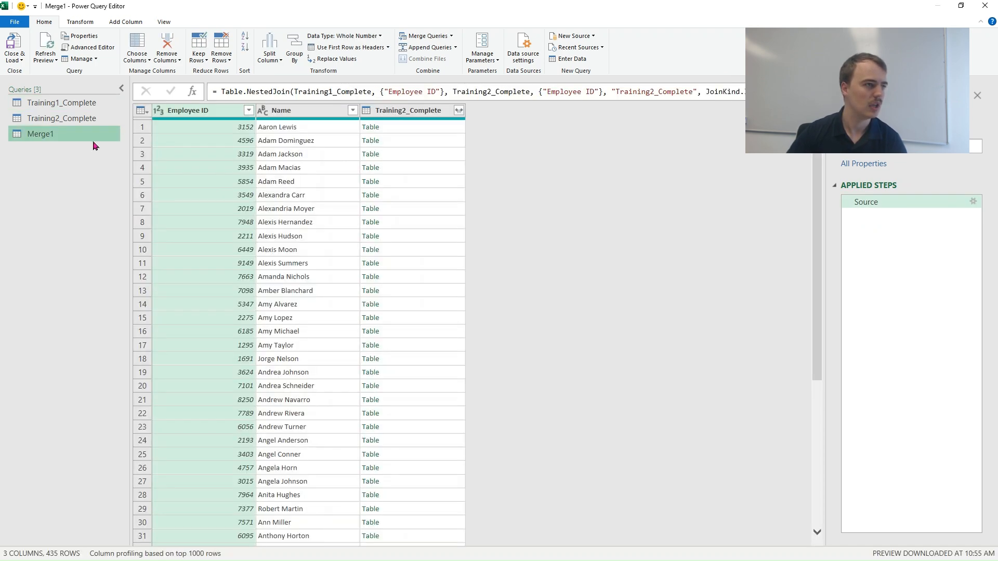
# Step: Remove the Training2_Complete column from the merged query and rename the query Completed_Both
pyautogui.rightClick(415, 116)
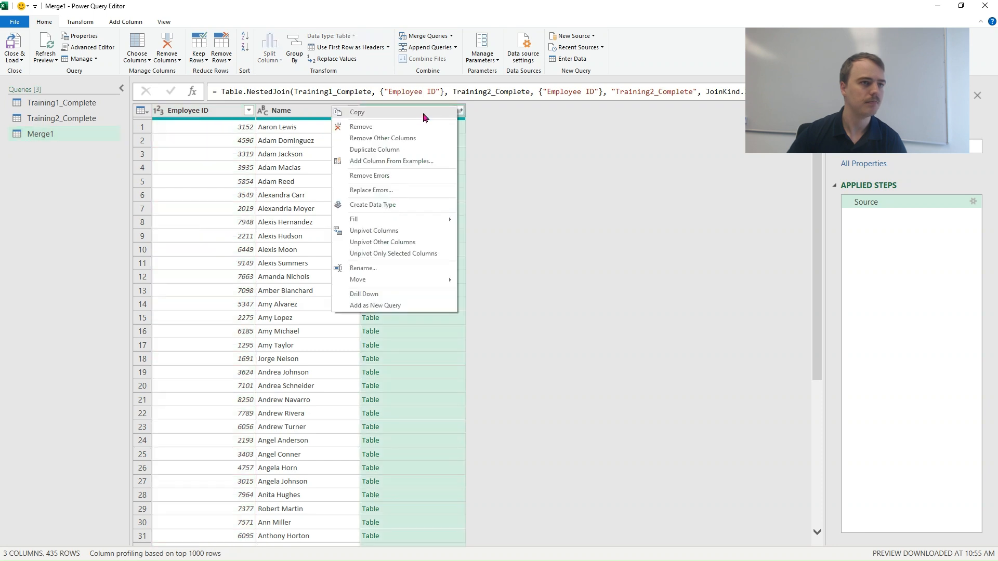
pyautogui.click(389, 127)
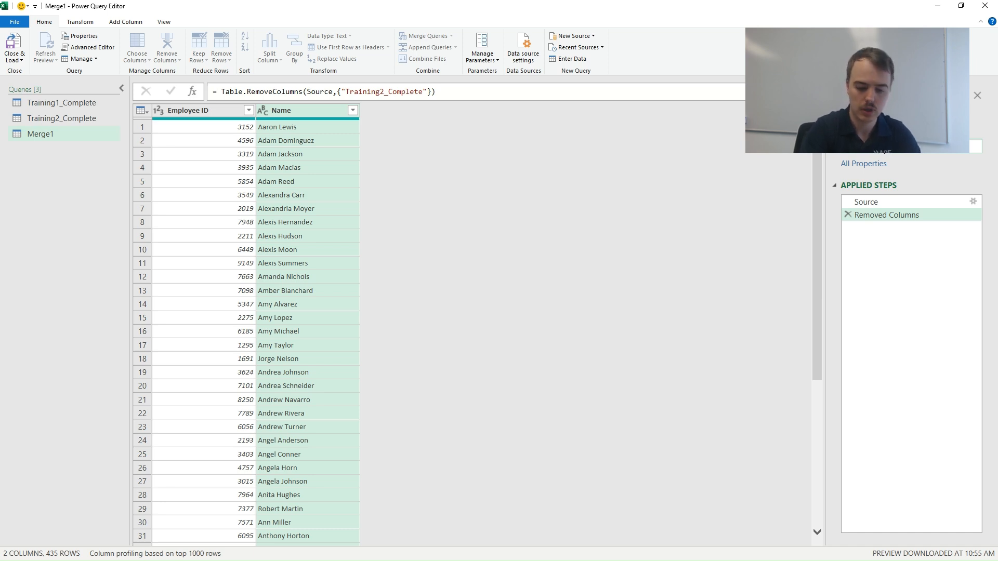
pyautogui.press('Return')
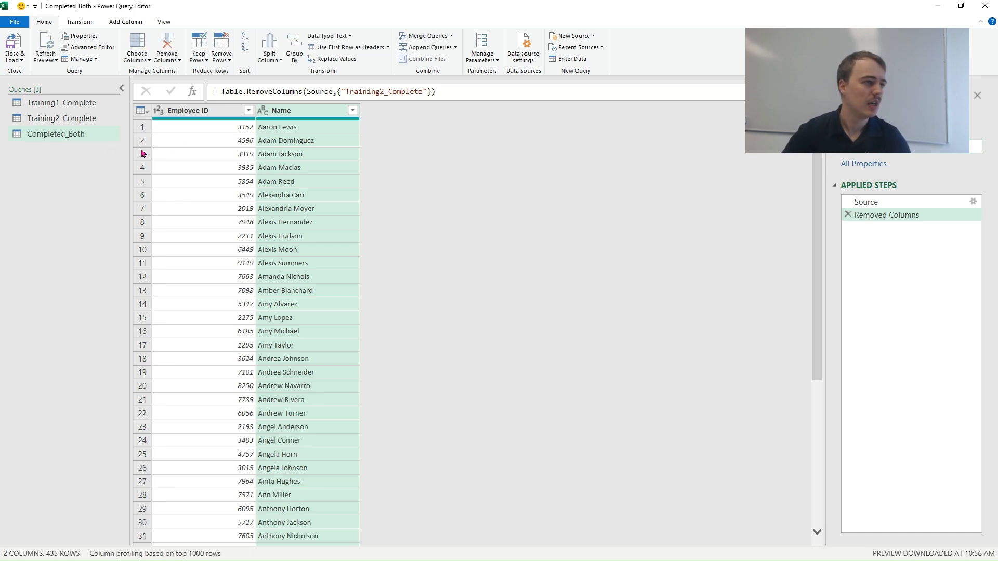
# Step: Merge Training1_Complete with Training2_Complete as a new query, matching on Employee ID with the Left Anti (rows only in first) join kind
pyautogui.click(79, 104)
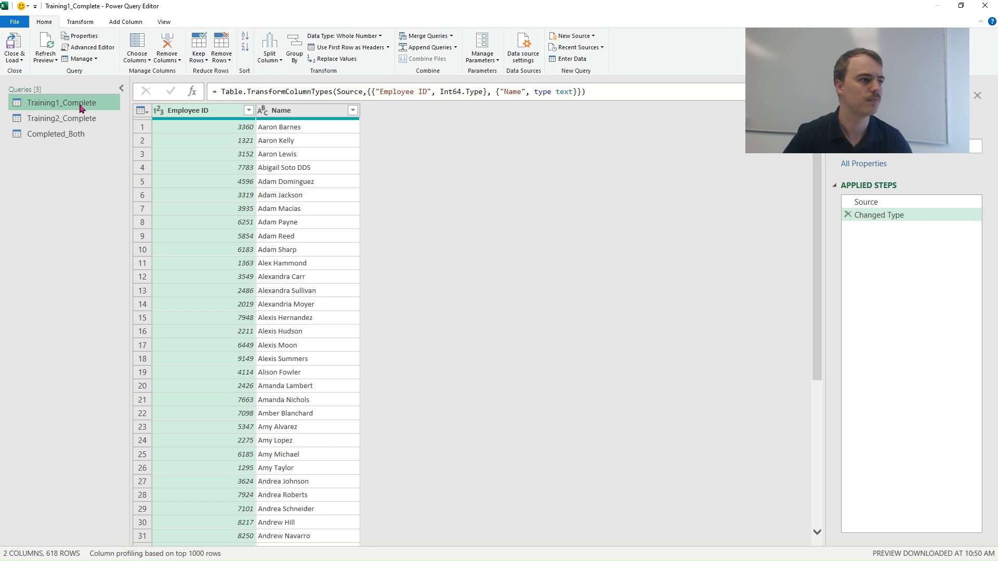
pyautogui.click(452, 40)
pyautogui.click(458, 61)
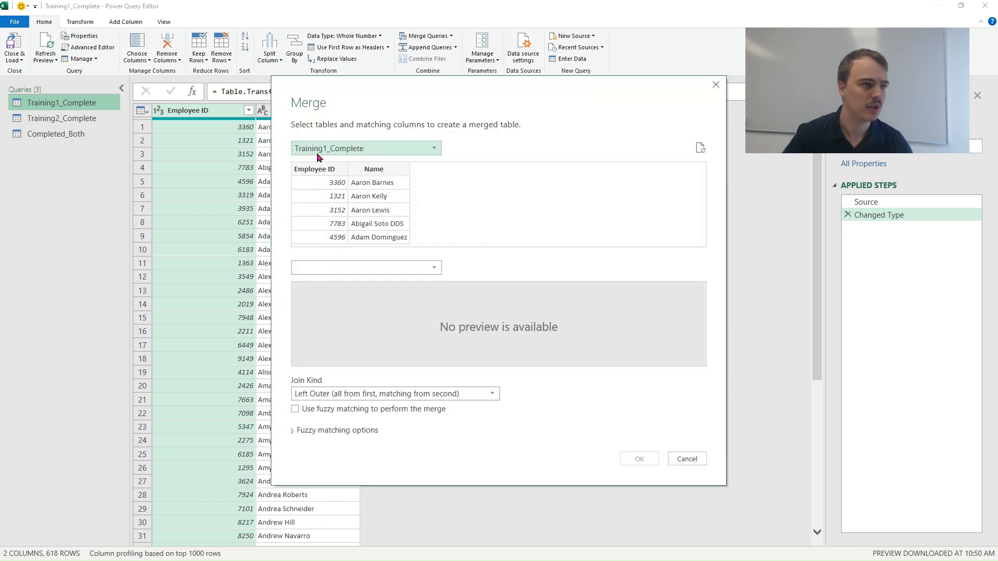
pyautogui.click(352, 269)
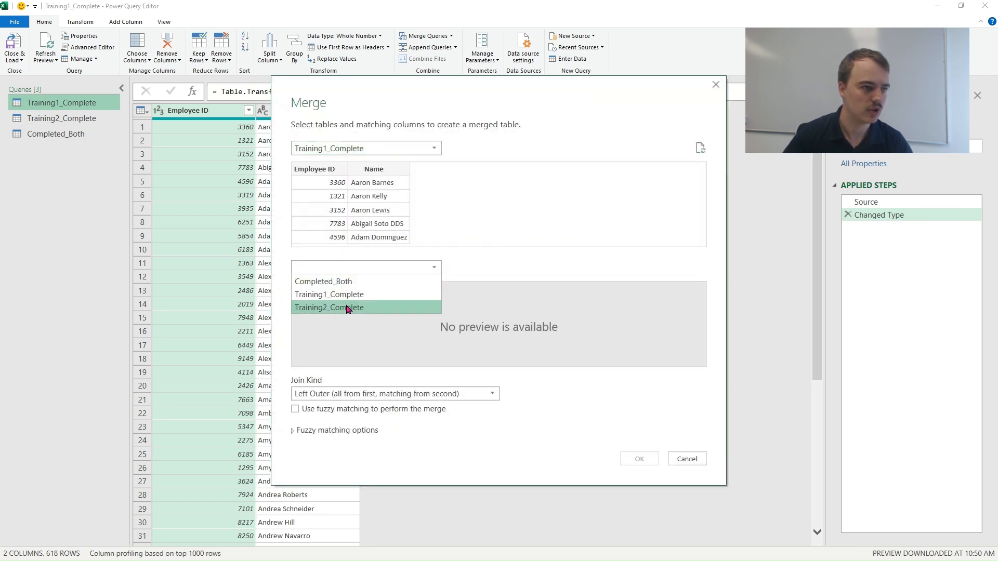
pyautogui.click(347, 310)
pyautogui.click(326, 177)
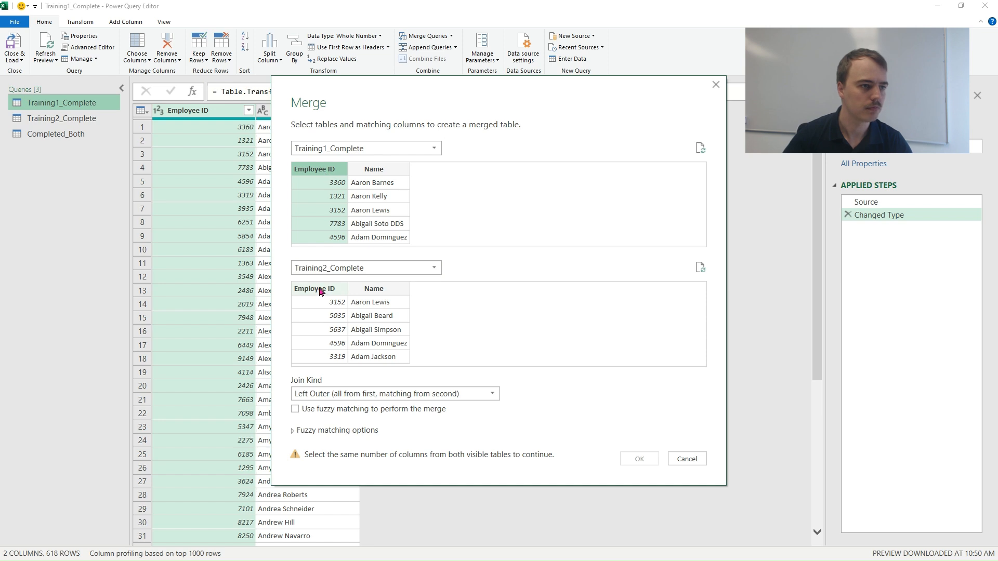
pyautogui.click(320, 289)
pyautogui.click(367, 393)
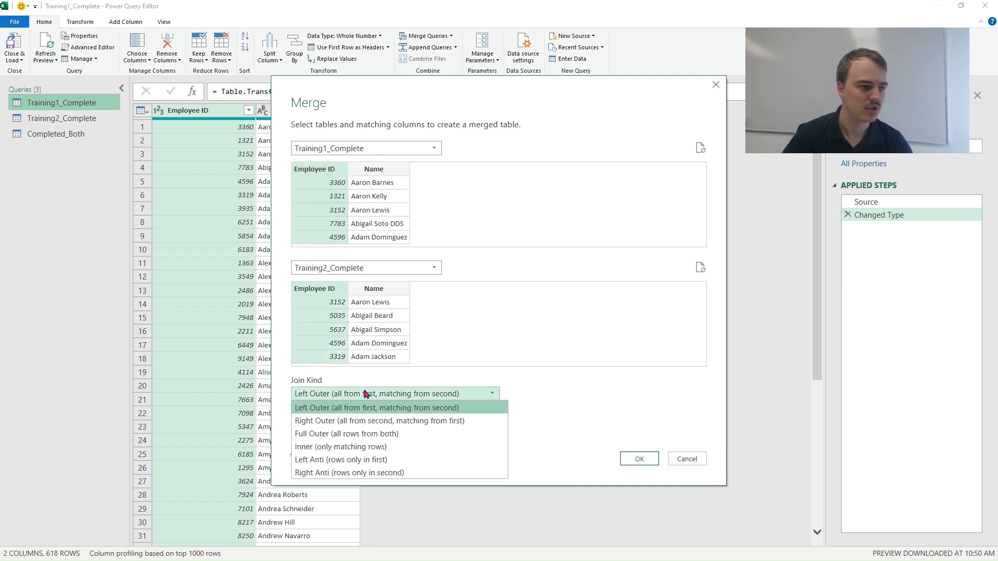
pyautogui.click(339, 463)
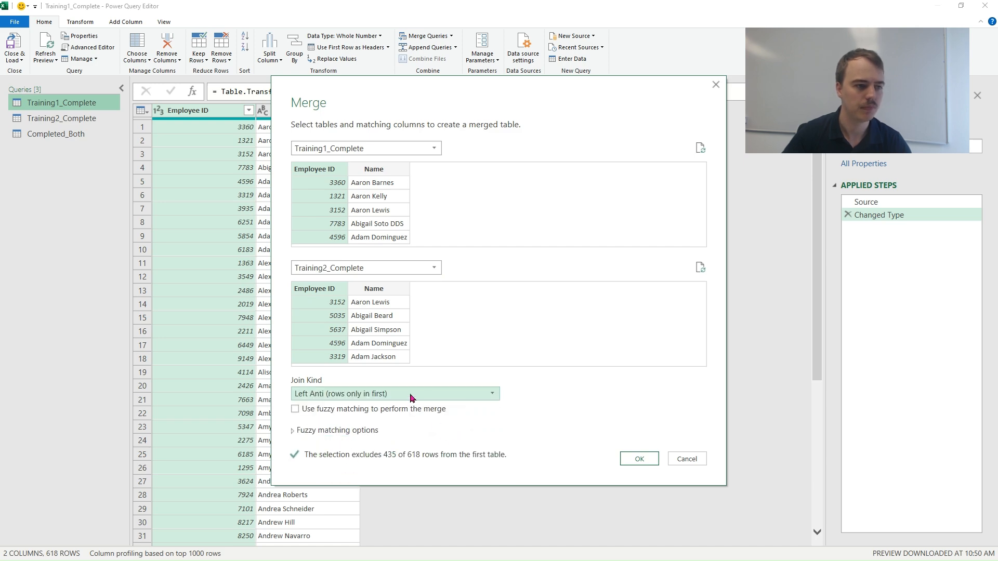
pyautogui.click(639, 458)
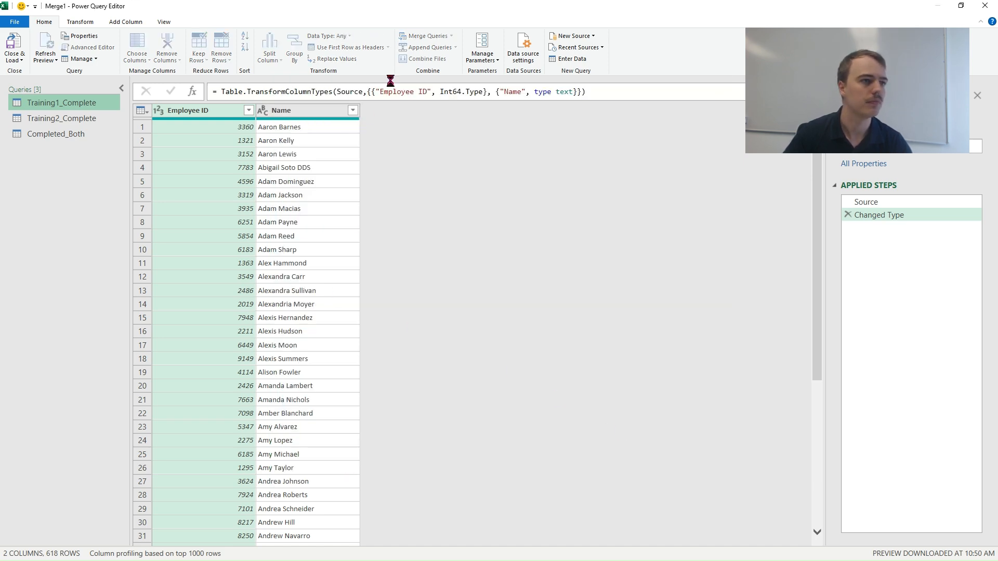
# Step: Remove the Training2_Complete column from the left anti merge result and rename the query Training1_Only
pyautogui.rightClick(400, 110)
pyautogui.click(408, 124)
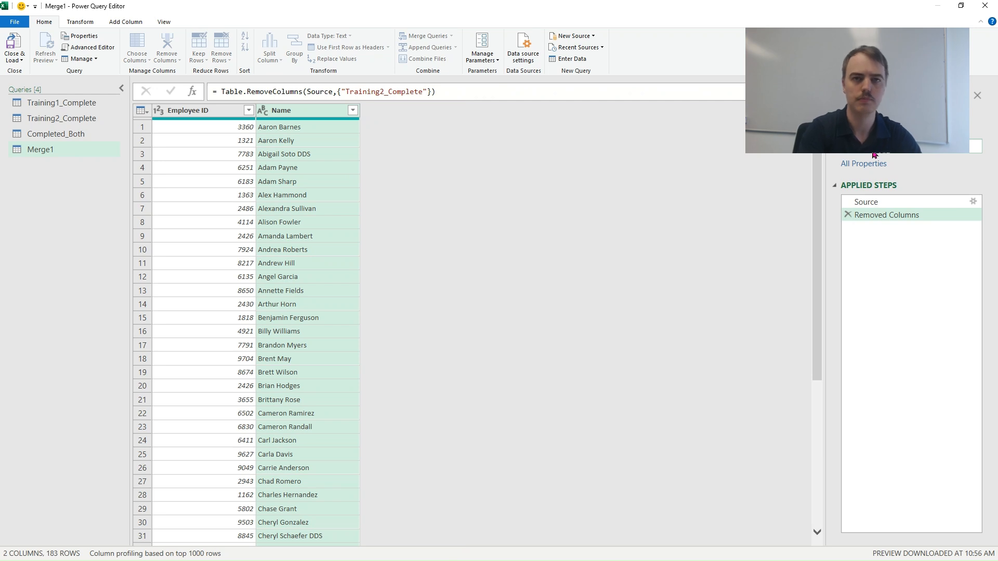
pyautogui.write('Training1_Only')
pyautogui.press('Return')
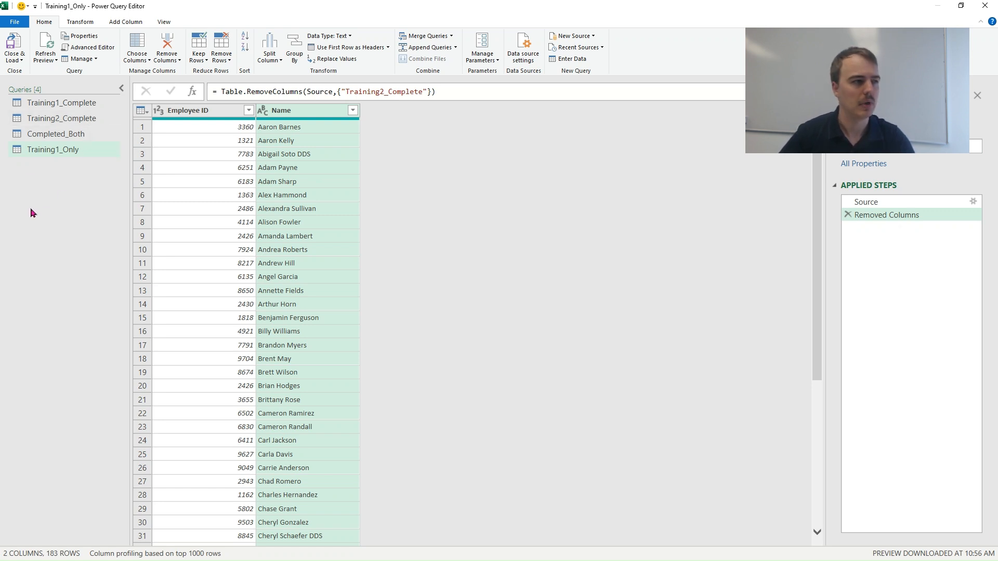
# Step: Merge Training2_Complete with Training1_Complete as a new query, matching on Employee ID with the Left Anti (rows only in first) join kind
pyautogui.click(63, 118)
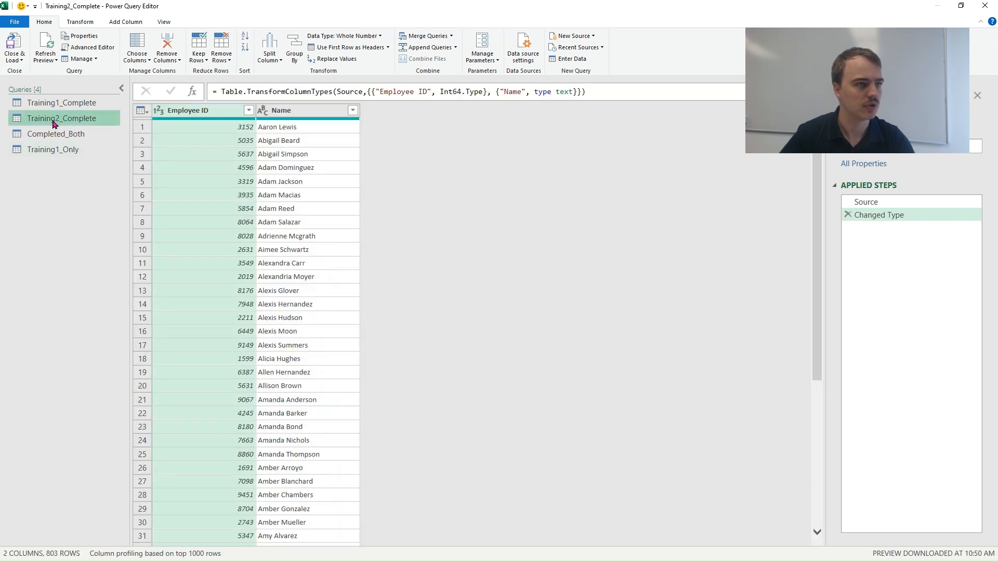
pyautogui.click(452, 36)
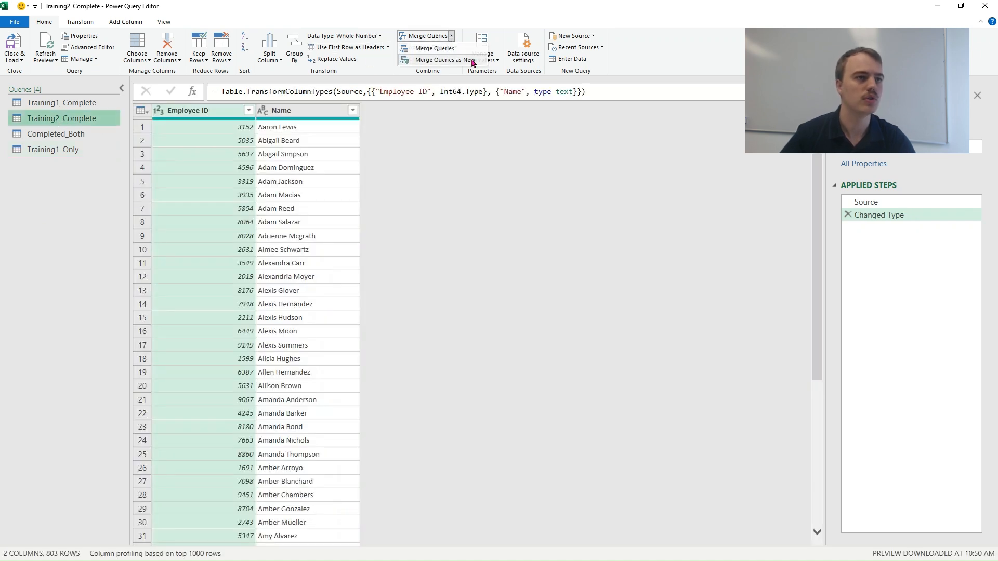
pyautogui.click(445, 60)
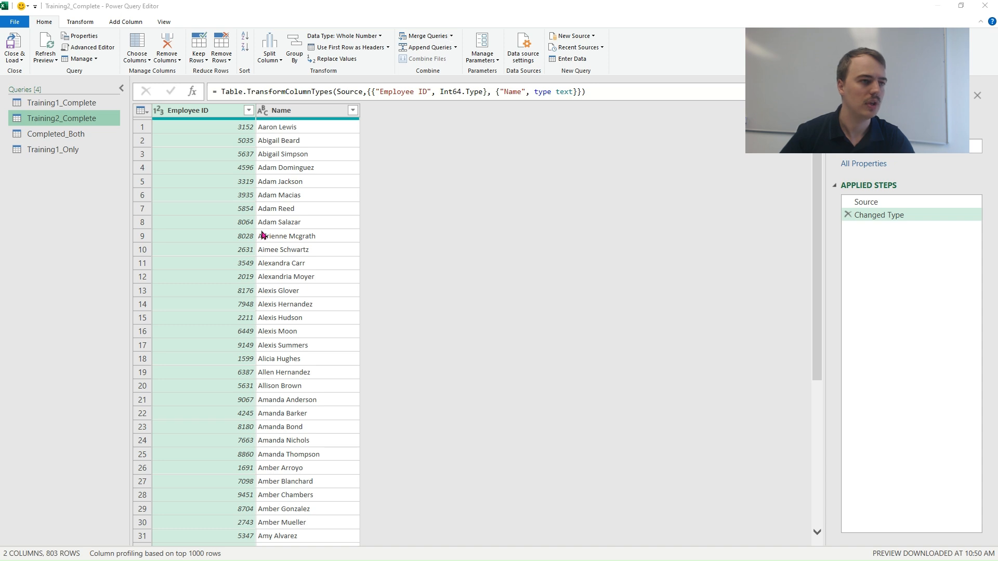
pyautogui.click(349, 267)
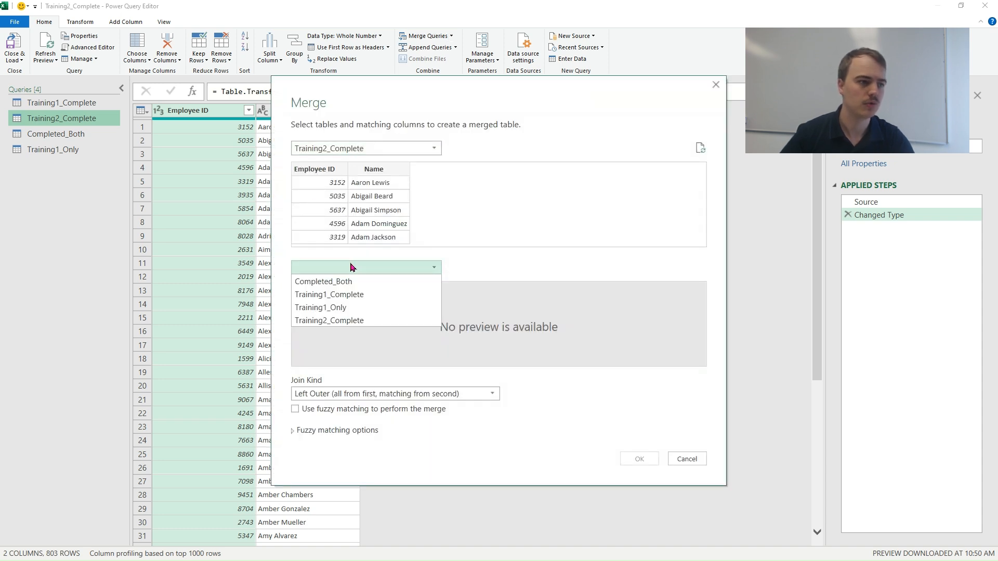
pyautogui.click(346, 298)
pyautogui.click(336, 290)
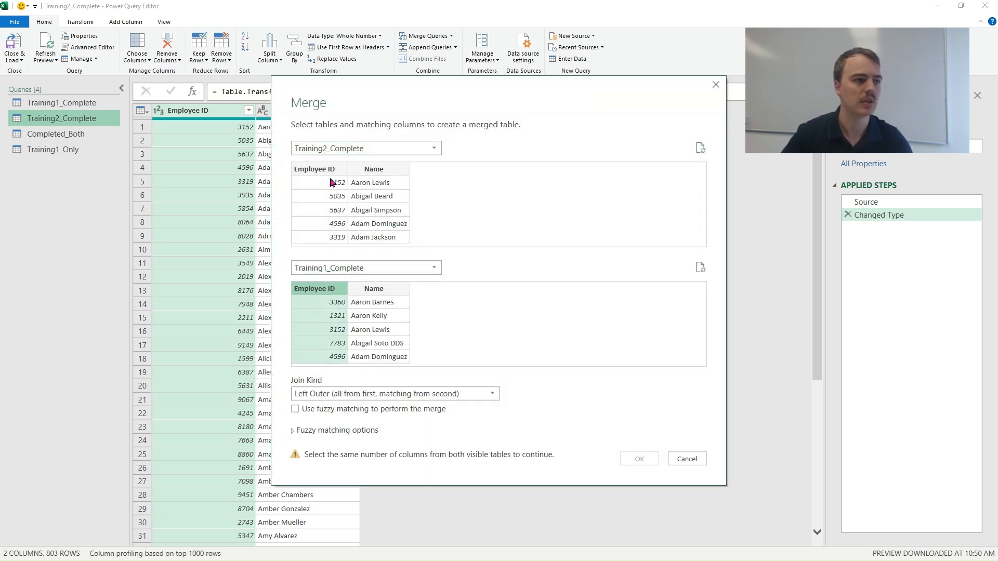
pyautogui.click(335, 170)
pyautogui.click(429, 399)
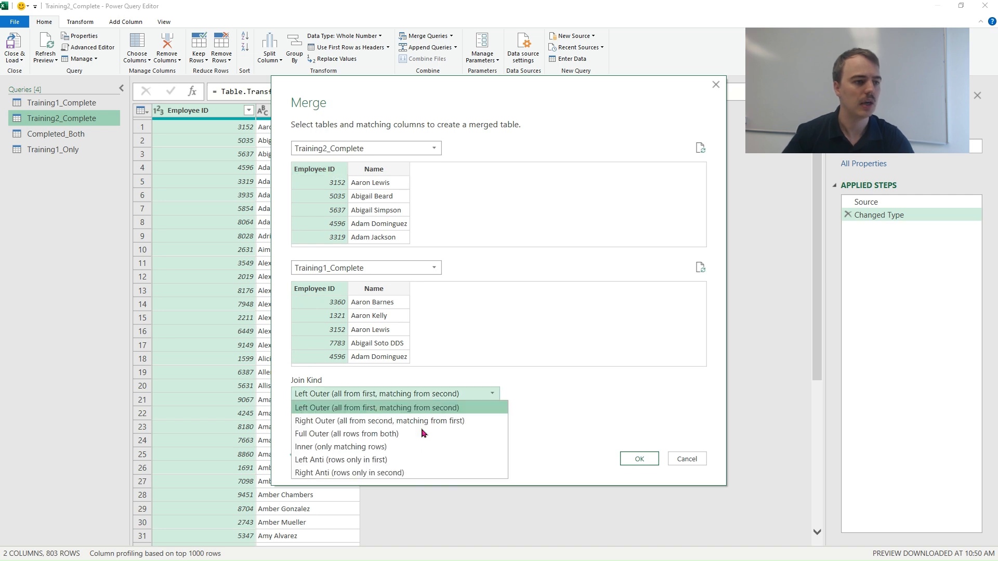
pyautogui.press('Escape')
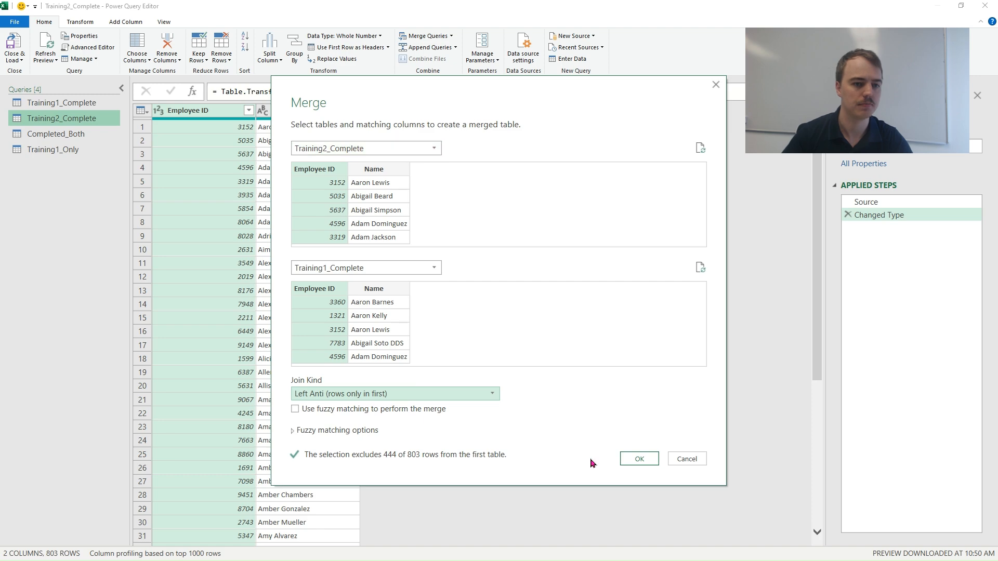
pyautogui.click(635, 459)
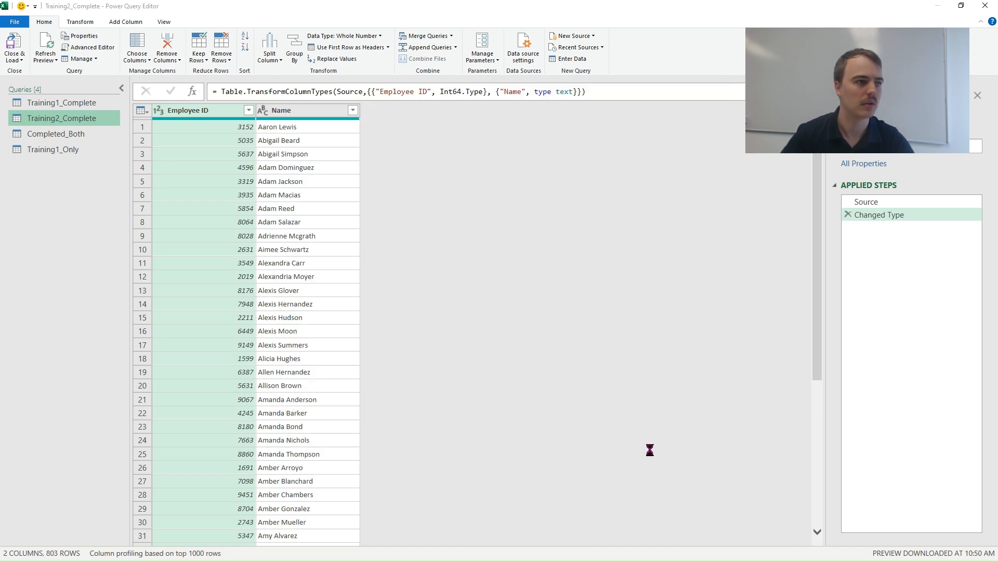
# Step: Remove the Training1_Complete column from the new merged query and rename the query Training2_Only
pyautogui.rightClick(407, 119)
pyautogui.click(404, 125)
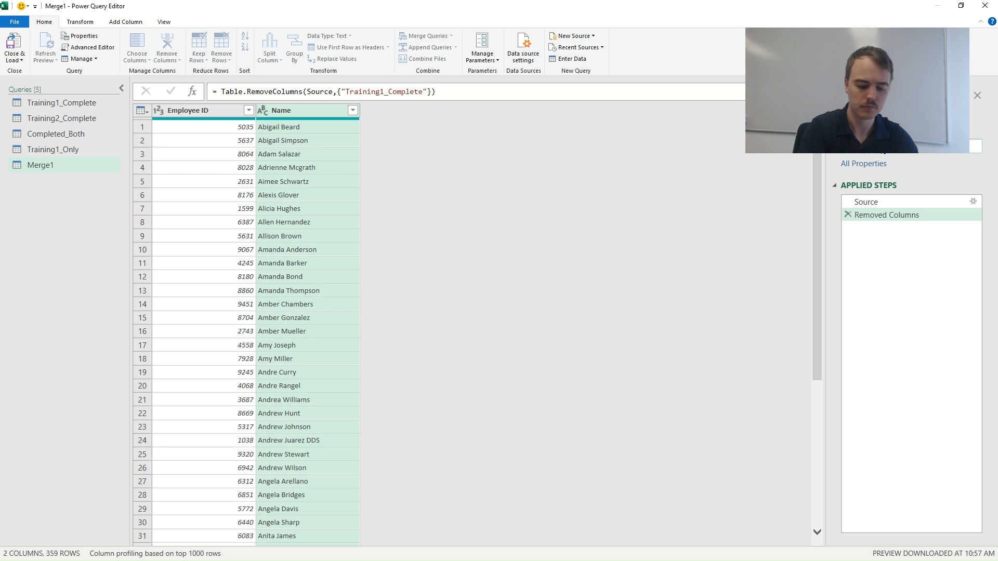
pyautogui.press('Return')
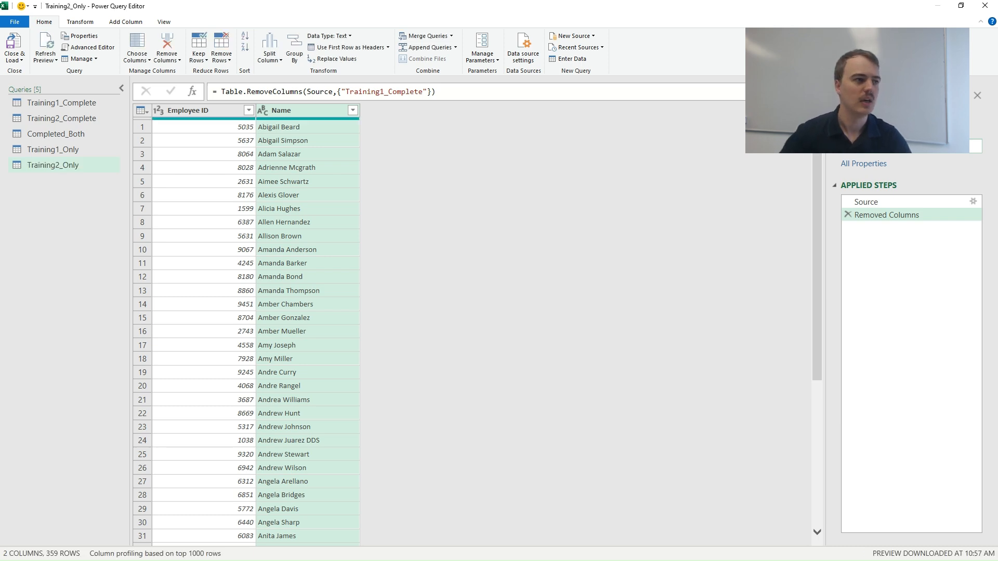
# Step: Review the Completed_Both, Training1_Only and Training2_Only queries and load them into the workbook as separate worksheets
pyautogui.click(62, 134)
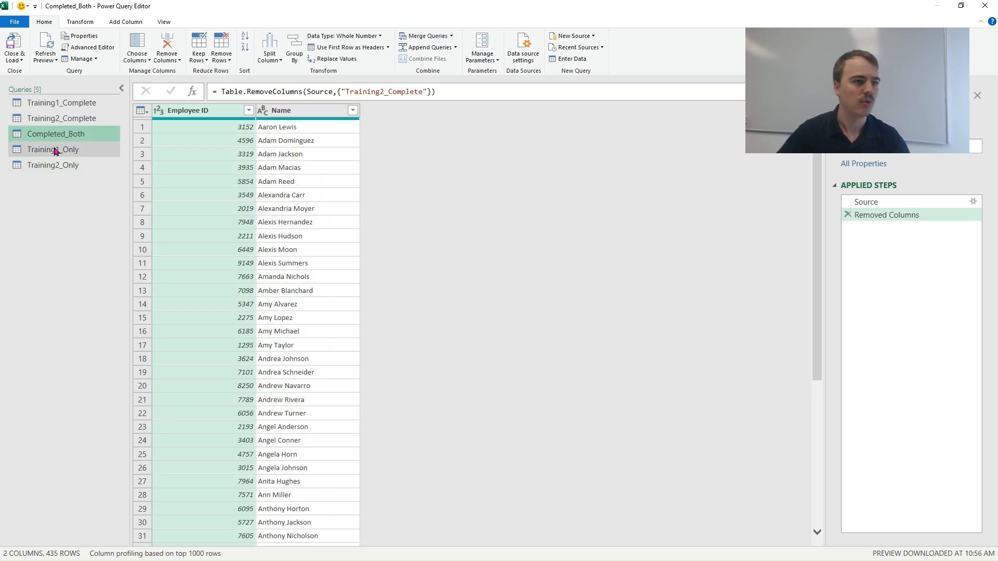
pyautogui.click(56, 150)
pyautogui.click(52, 164)
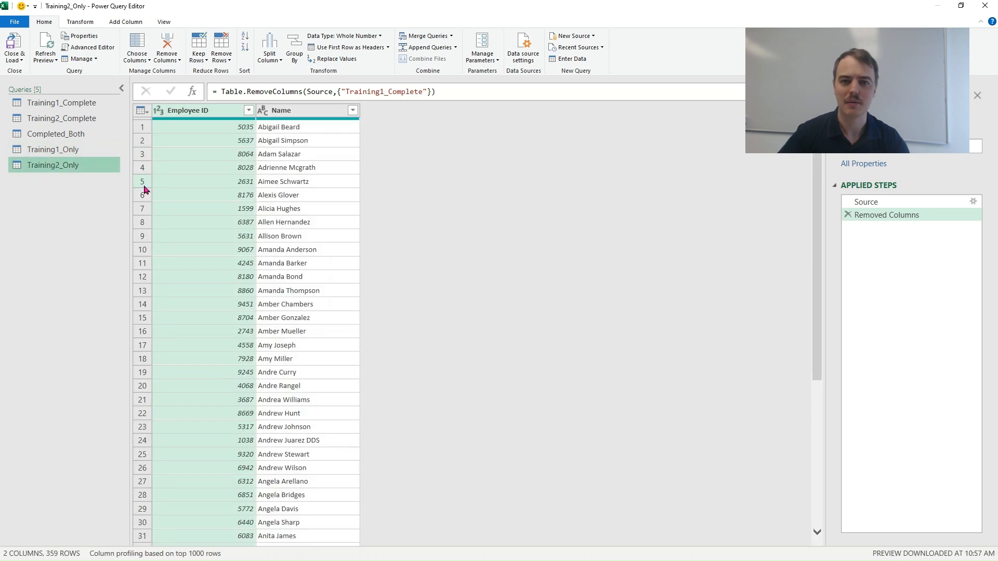
pyautogui.click(85, 152)
pyautogui.click(78, 135)
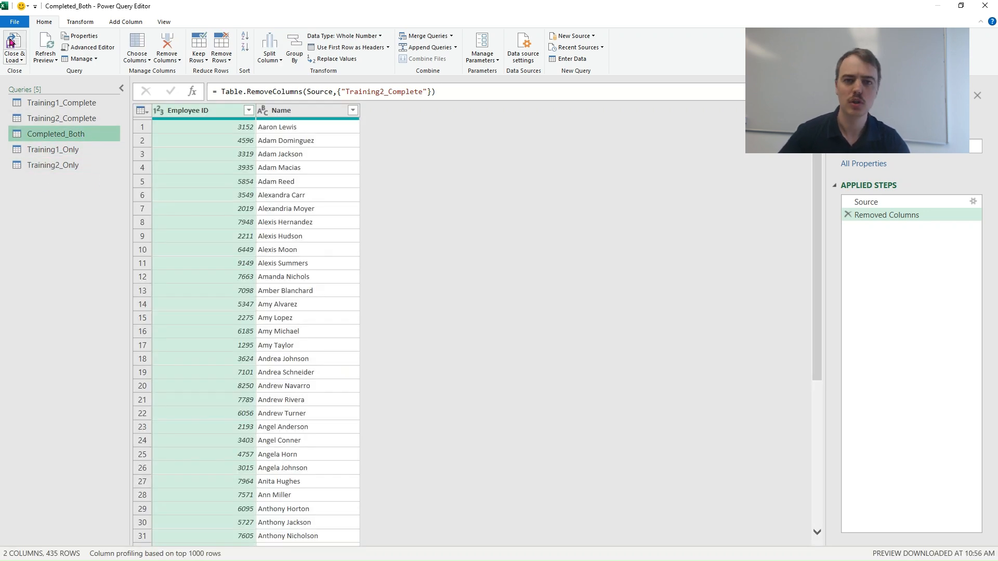
pyautogui.click(14, 43)
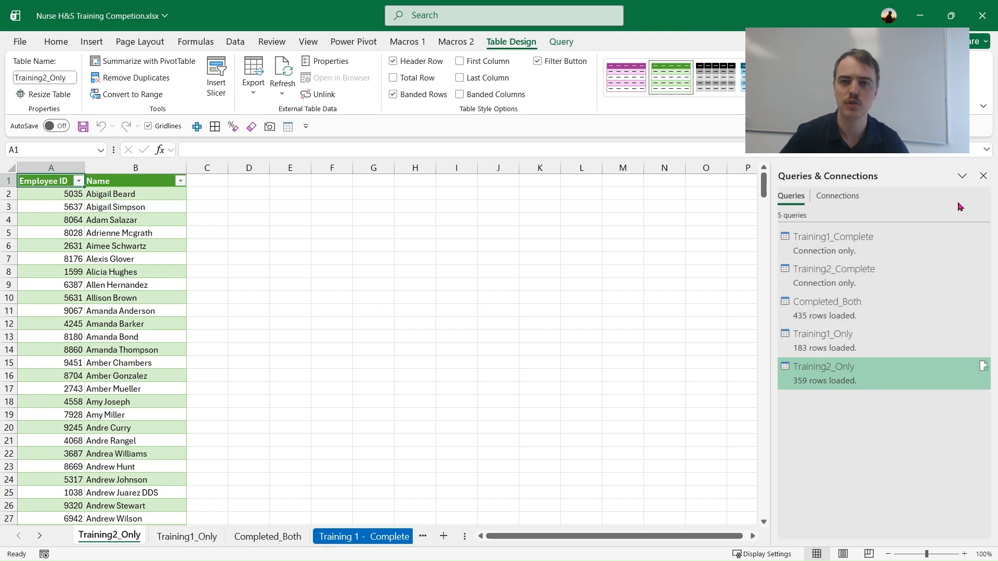
pyautogui.click(985, 177)
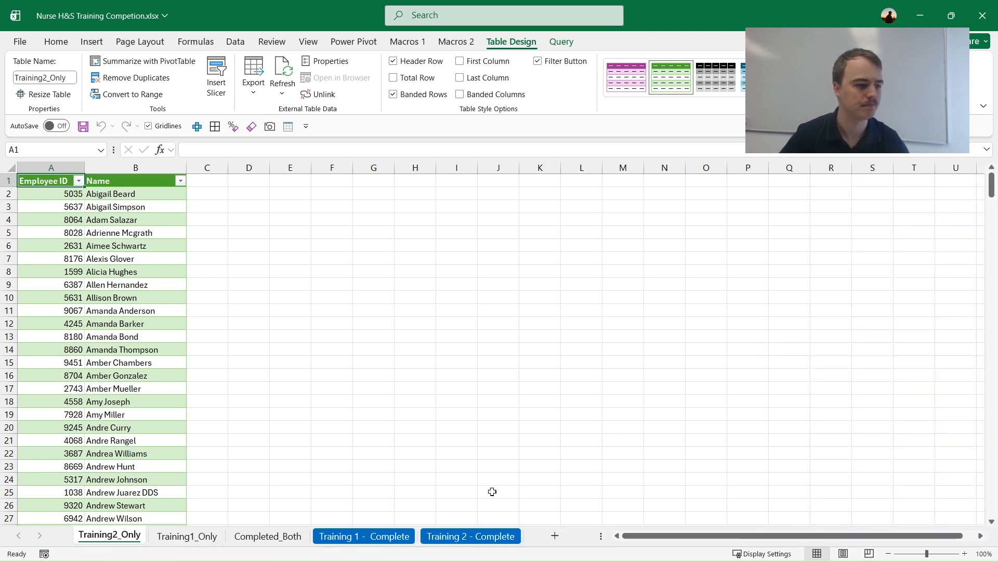
# Step: Move the Training 1 - Complete and Training 2 - Complete sheets together in front of the result sheets
pyautogui.click(392, 537)
pyautogui.keyDown('ctrl'); pyautogui.click(460, 541); pyautogui.keyUp('ctrl')
pyautogui.moveTo(461, 542); pyautogui.dragTo(93, 539)
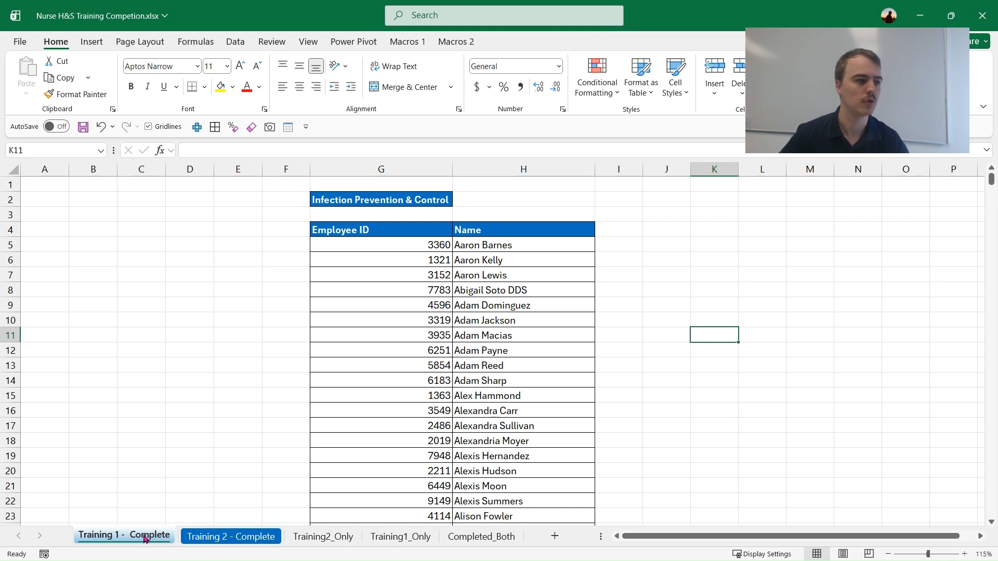
# Step: Look through the reordered sheets and move the Training1_Only sheet ahead of Training2_Only
pyautogui.click(228, 538)
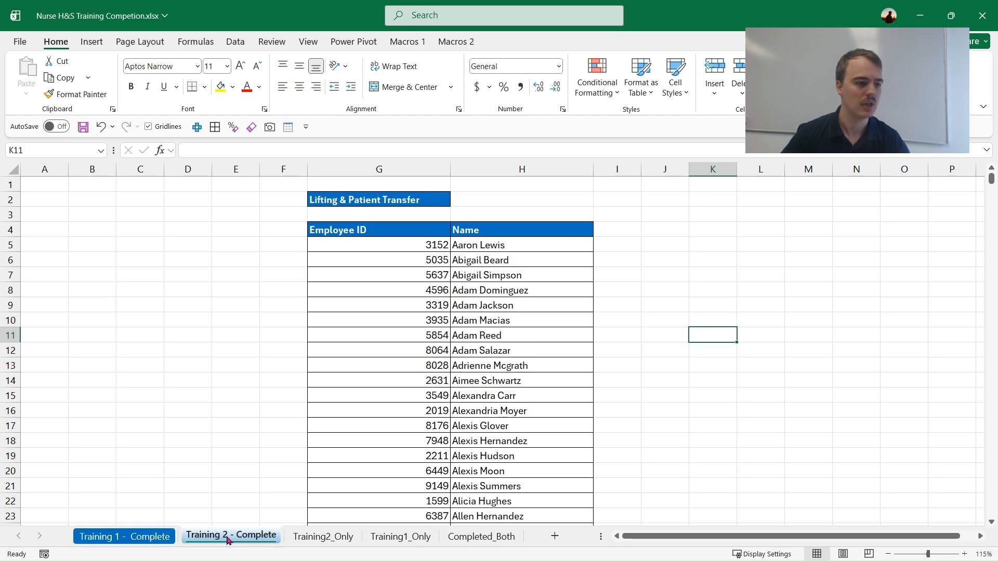
pyautogui.click(329, 538)
pyautogui.click(385, 537)
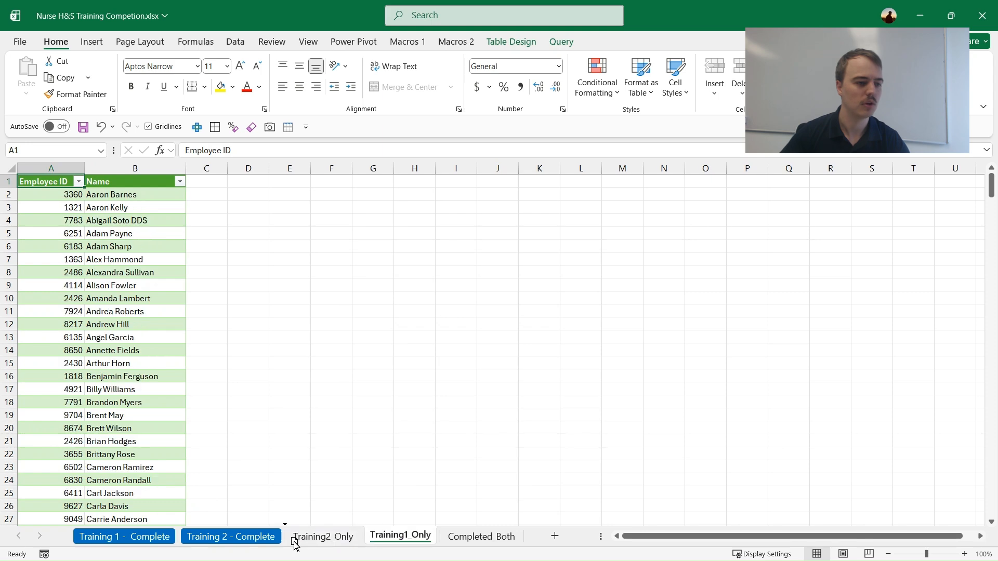
pyautogui.moveTo(294, 545); pyautogui.dragTo(294, 543)
# Step: Check the Training2_Only and Completed_Both sheets, and return to Training 1 - Complete to show the data refresh commands
pyautogui.click(406, 537)
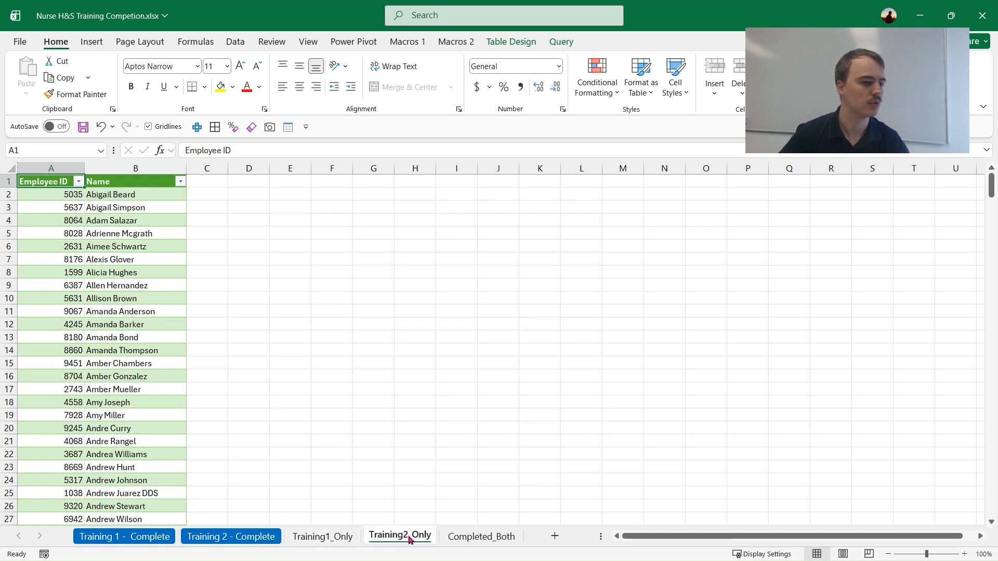
pyautogui.click(483, 539)
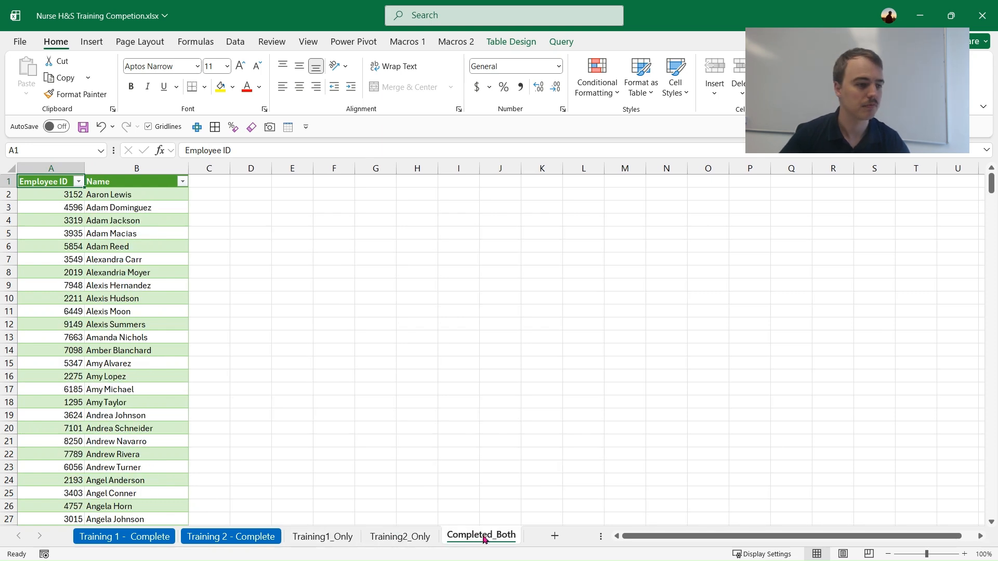
pyautogui.click(130, 541)
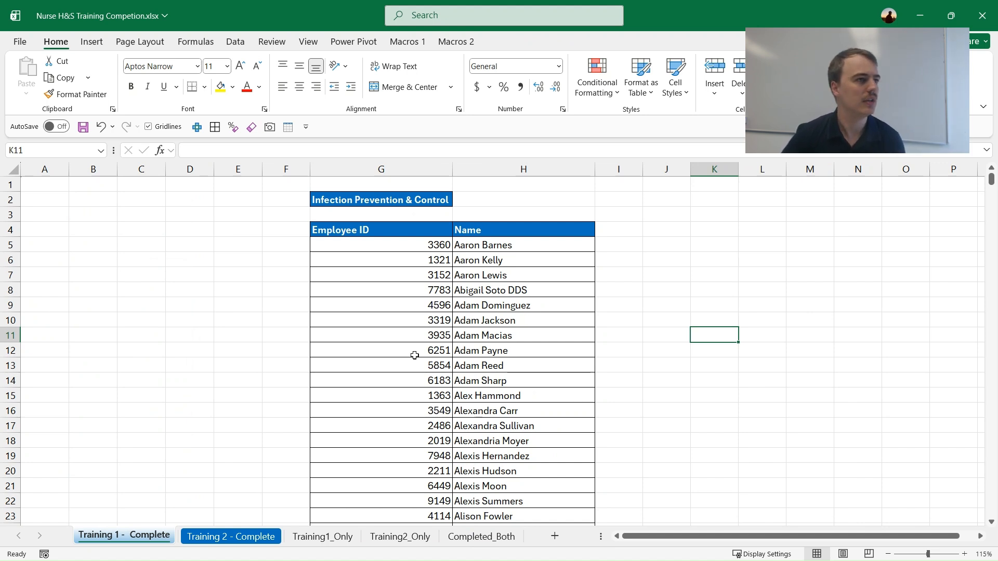
pyautogui.click(236, 41)
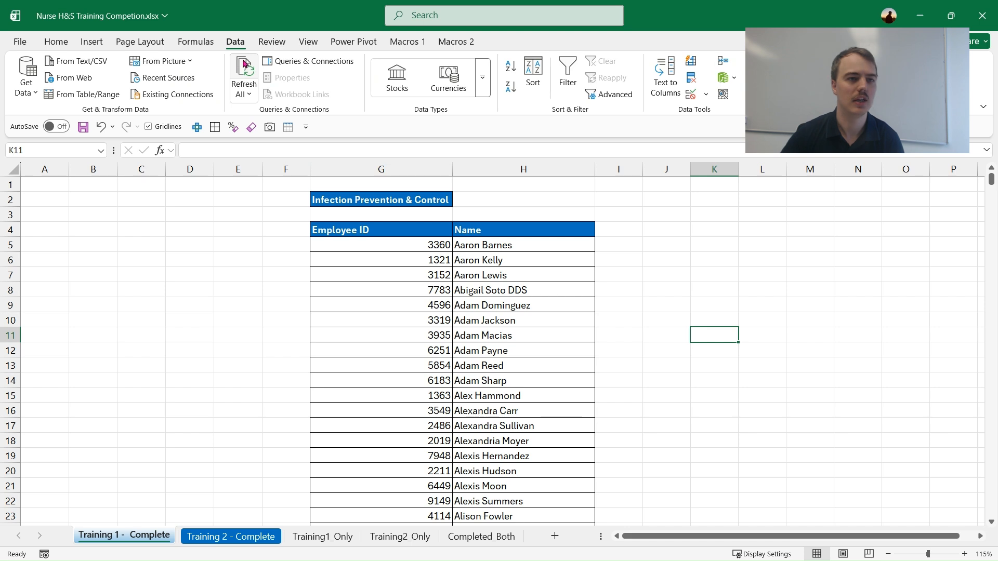